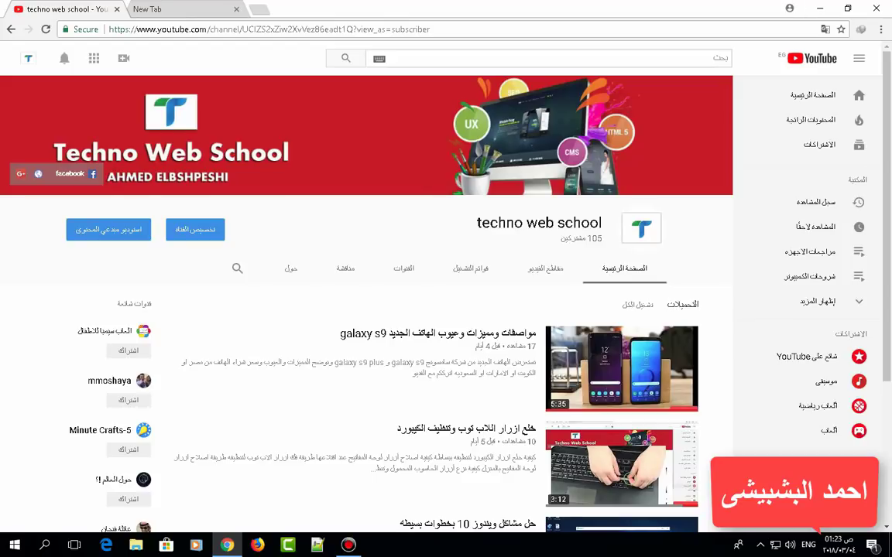
Step: Load the router admin page at 192.168.1.1 in the new browser tab
{"action": "key", "text": "ctrl+Tab"}
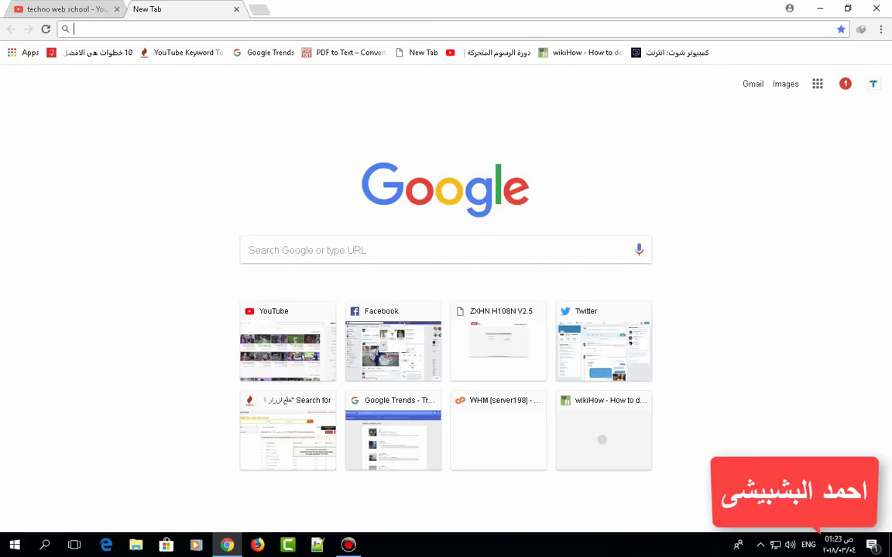
{"action": "type", "text": "192.168.1.1"}
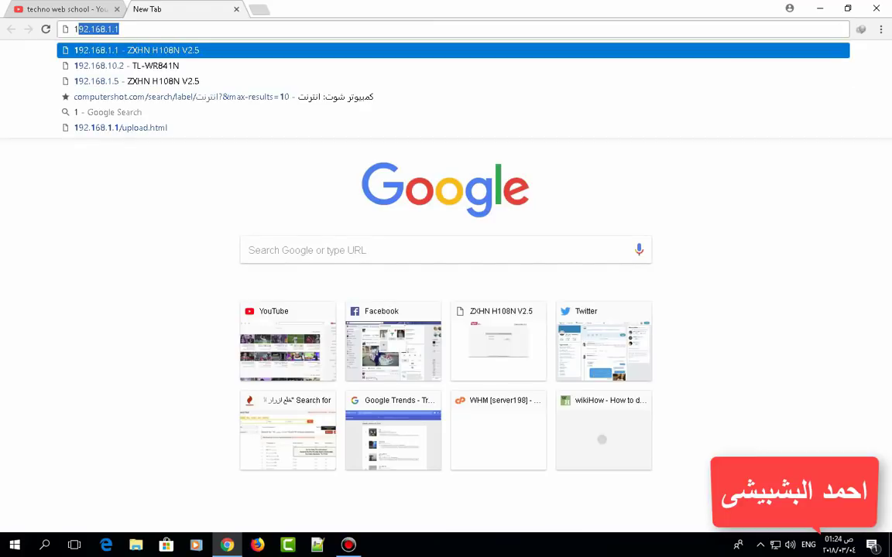
{"action": "key", "text": "Return"}
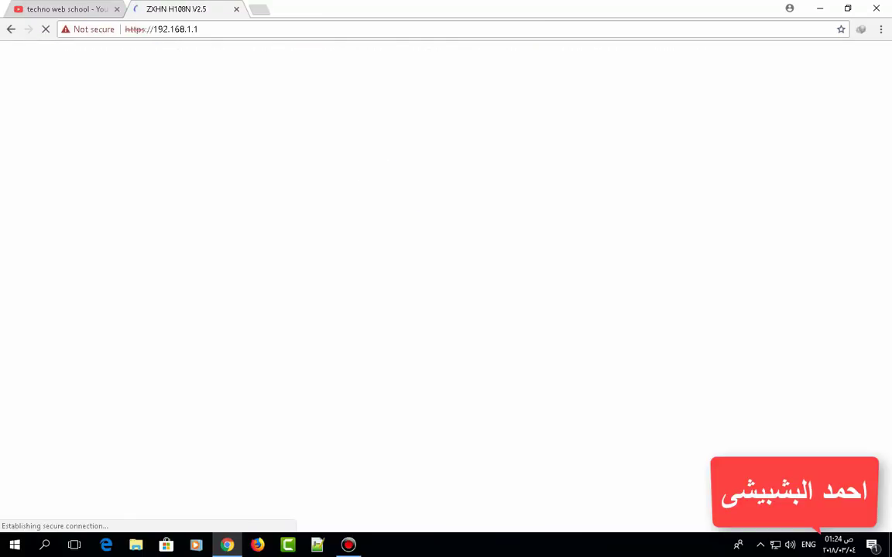
Step: Log in with the saved username and the router's admin password
{"action": "key", "text": "Down"}
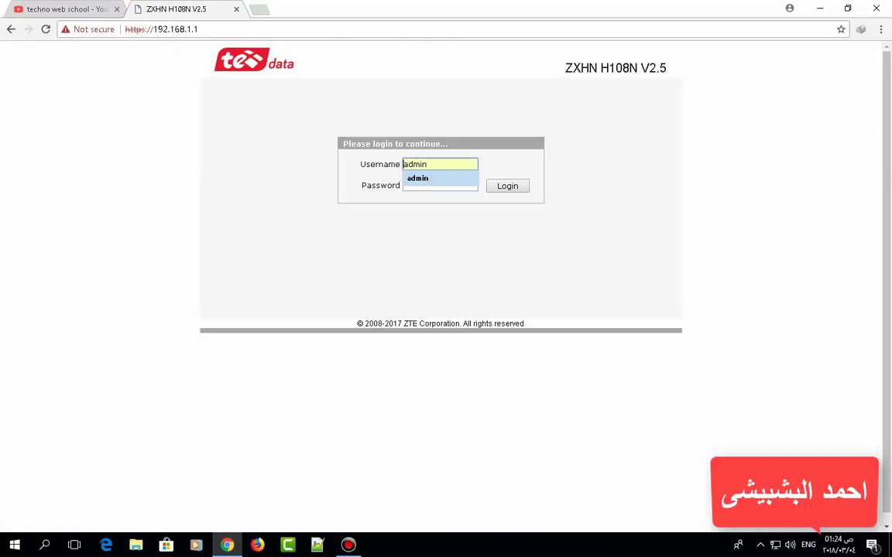
{"action": "key", "text": "Return"}
{"action": "key", "text": "Tab"}
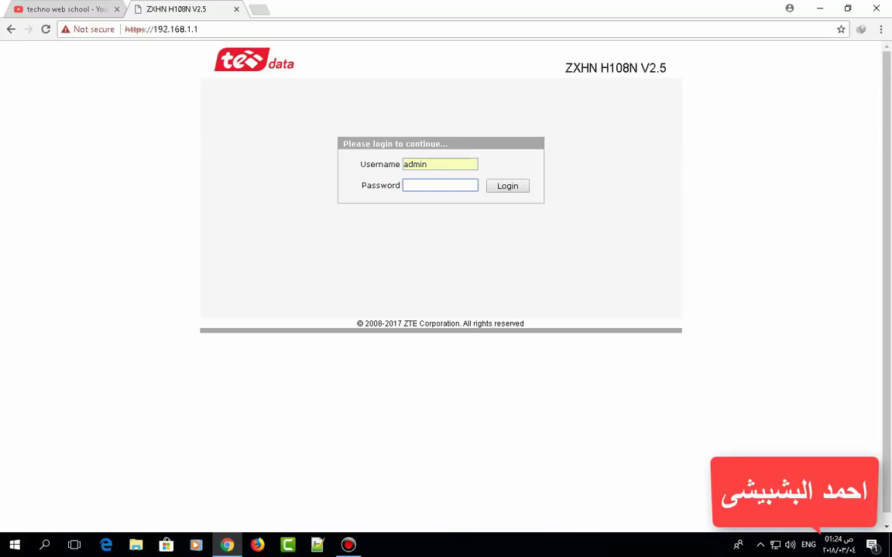
{"action": "key", "text": "Return"}
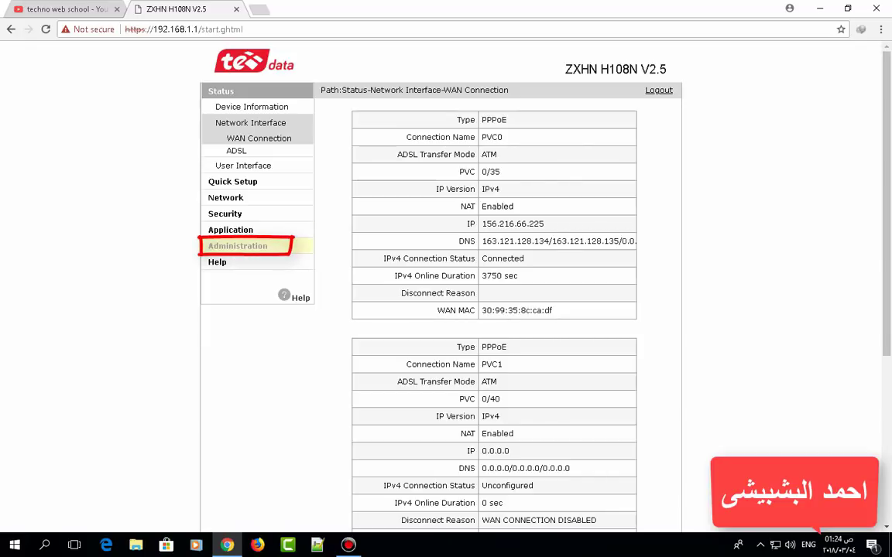
Step: Go to Administration > User Management and start filling the Old and New Password fields
{"action": "left_click", "coordinate": [237, 246]}
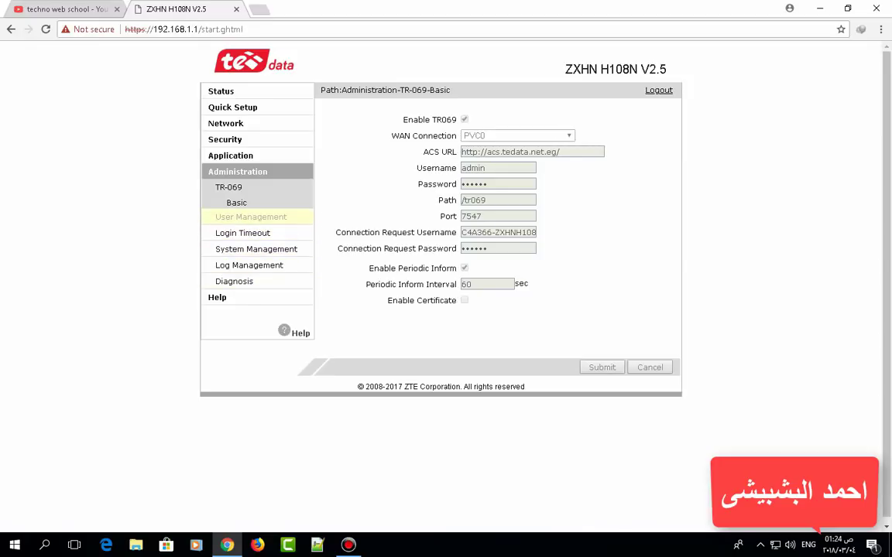
{"action": "left_click", "coordinate": [251, 217]}
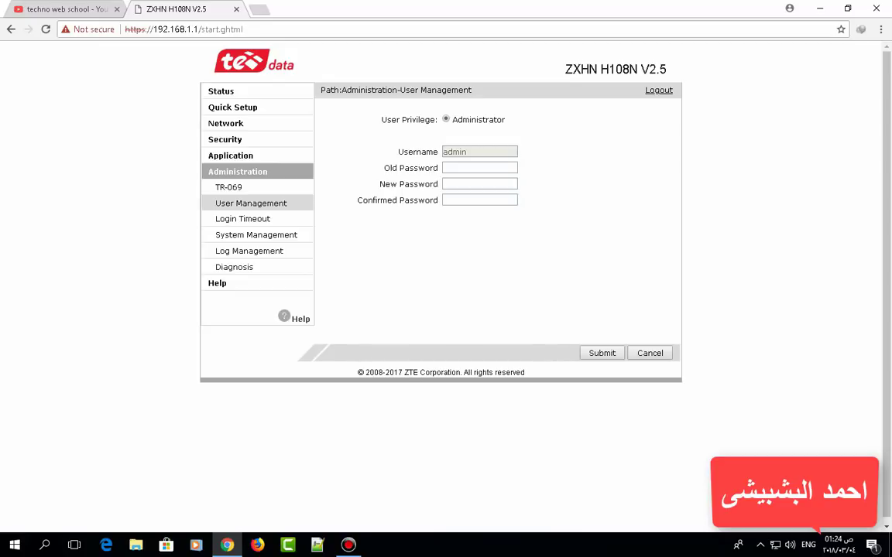
{"action": "left_click", "coordinate": [479, 168]}
{"action": "key", "text": "Tab"}
{"action": "key", "text": "Tab"}
Step: View Status Device Information, the Application DDNS page, then return to device status
{"action": "left_click", "coordinate": [221, 90]}
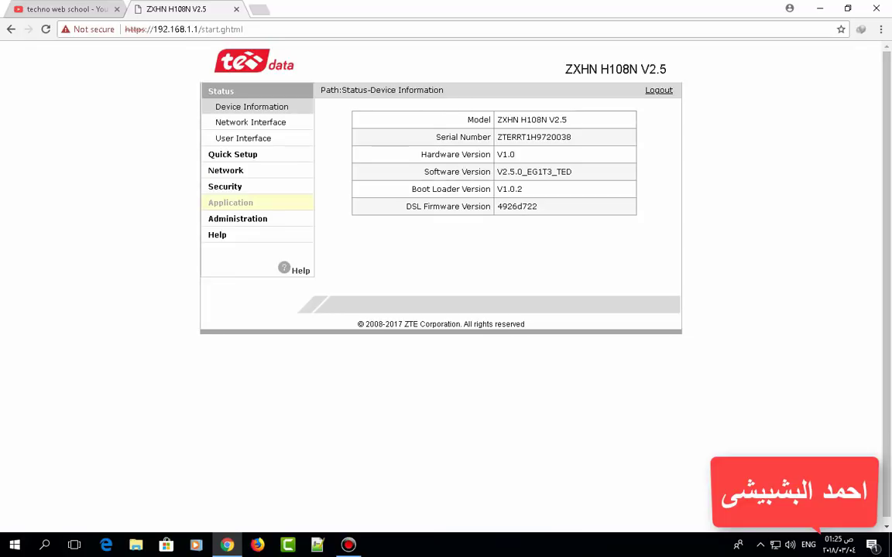
{"action": "left_click", "coordinate": [230, 202]}
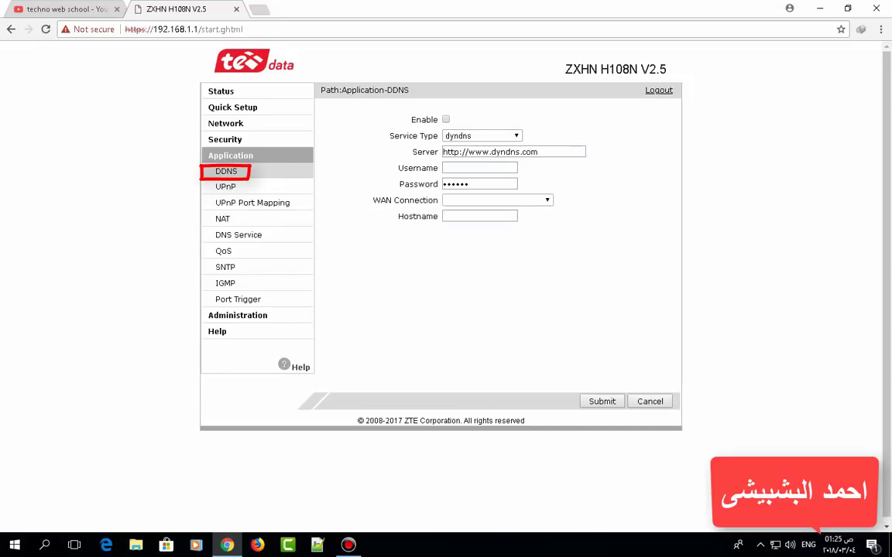
{"action": "left_click", "coordinate": [445, 119]}
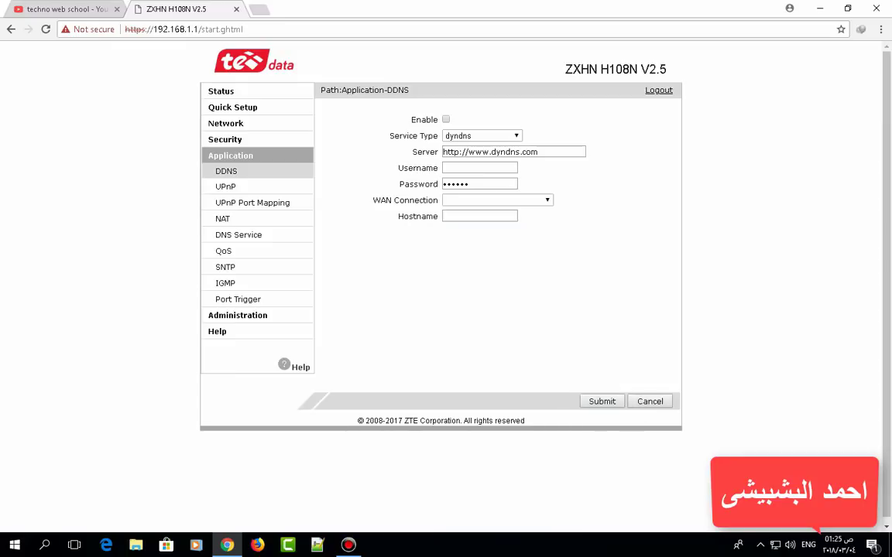
{"action": "left_click", "coordinate": [220, 91]}
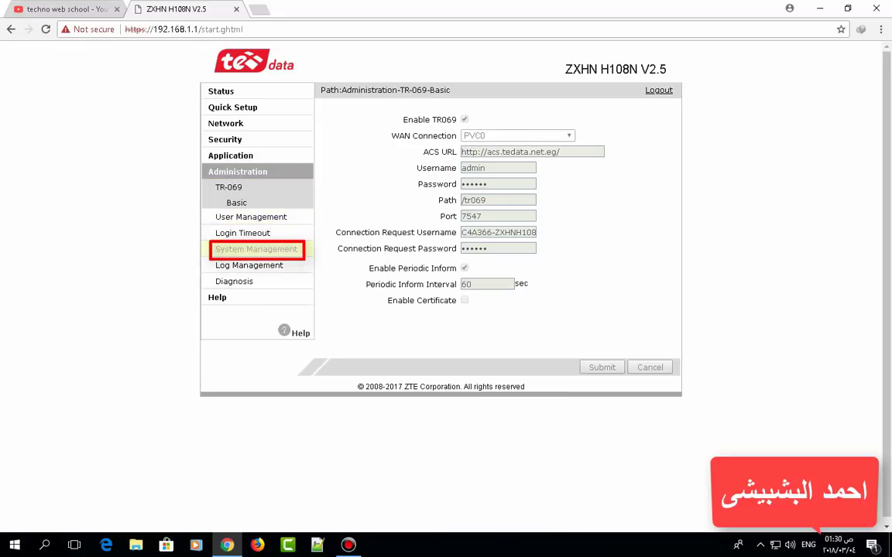
Step: View System Management reboot and Software Upgrade pages, cancelling the firmware file chooser without upgrading
{"action": "left_click", "coordinate": [256, 248]}
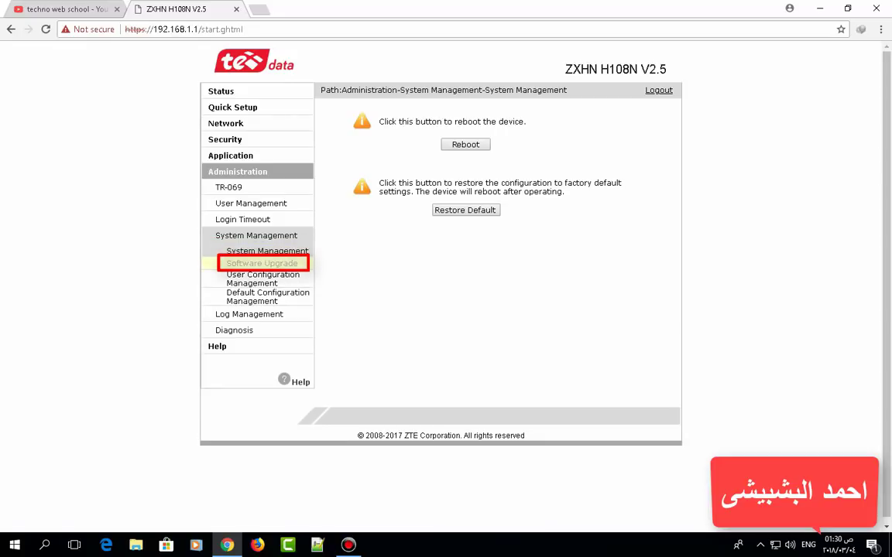
{"action": "left_click", "coordinate": [261, 264]}
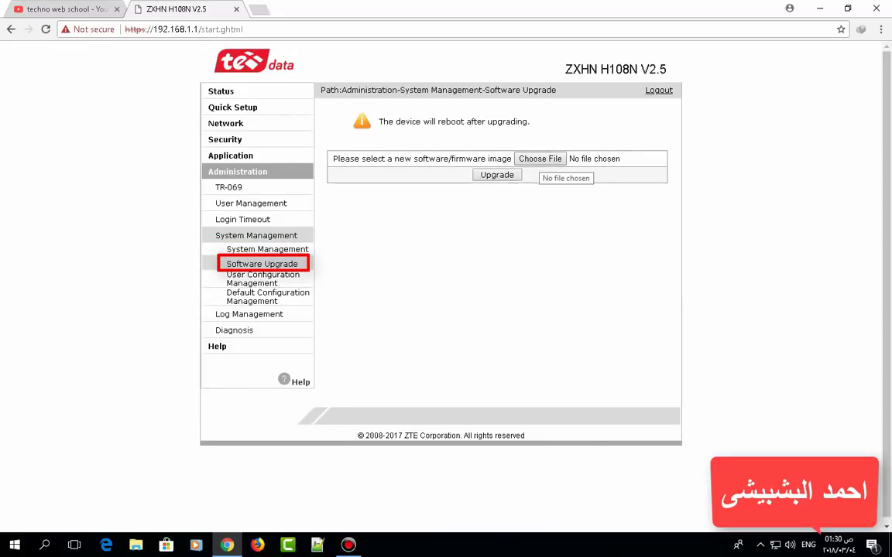
{"action": "left_click", "coordinate": [540, 159]}
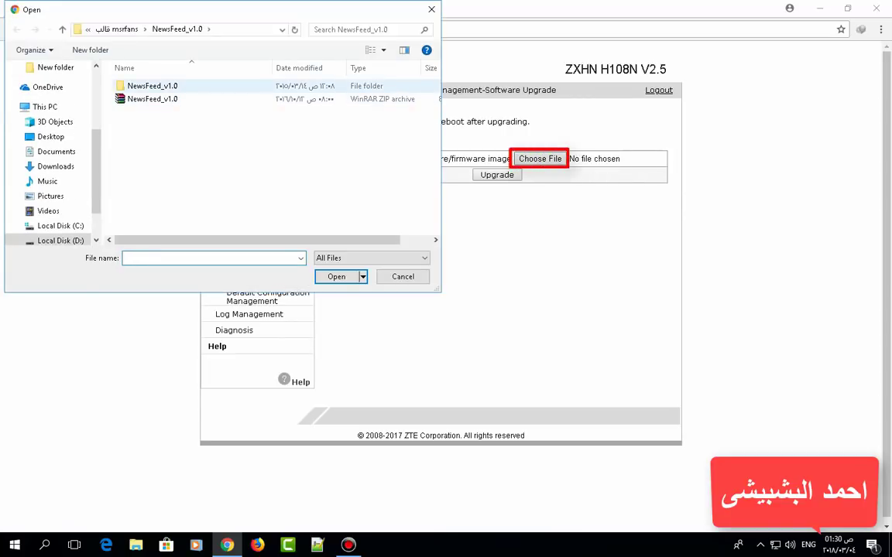
{"action": "key", "text": "Escape"}
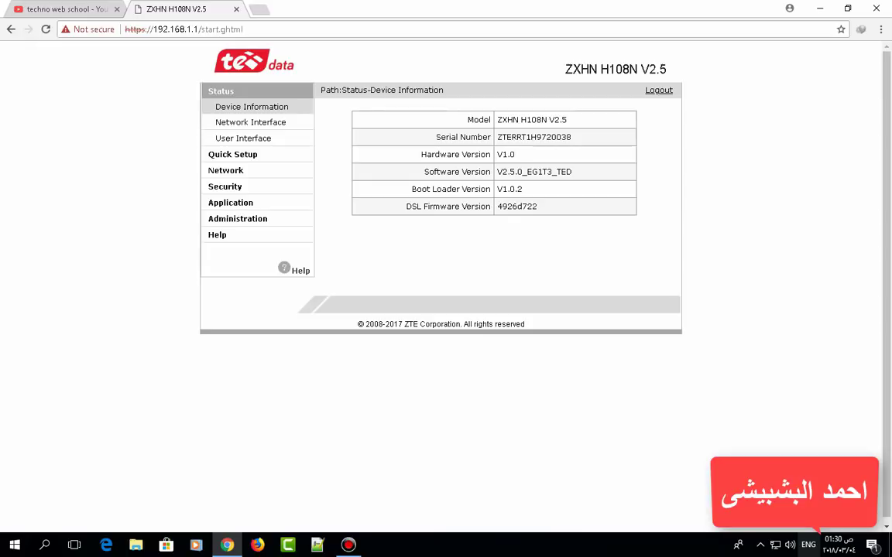
Step: Navigate through Network > WLAN to the WPS settings page
{"action": "left_click", "coordinate": [230, 202]}
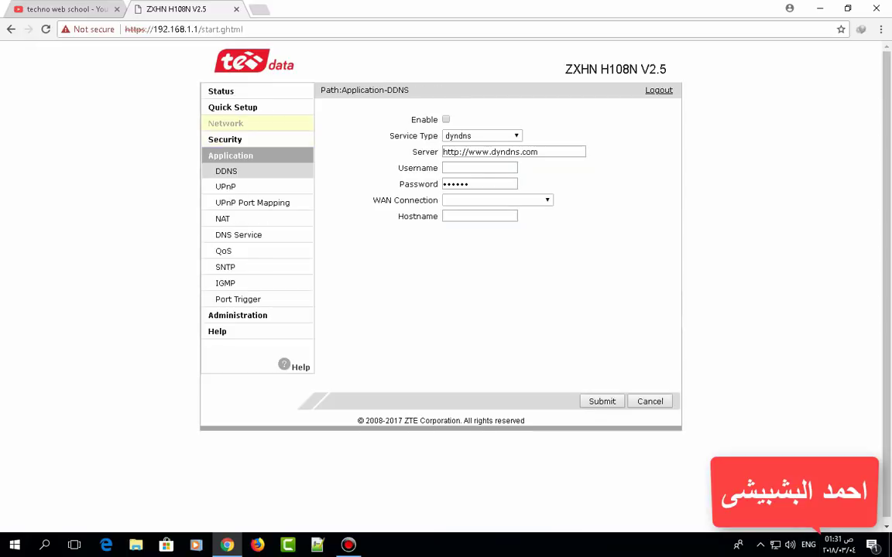
{"action": "left_click", "coordinate": [225, 123]}
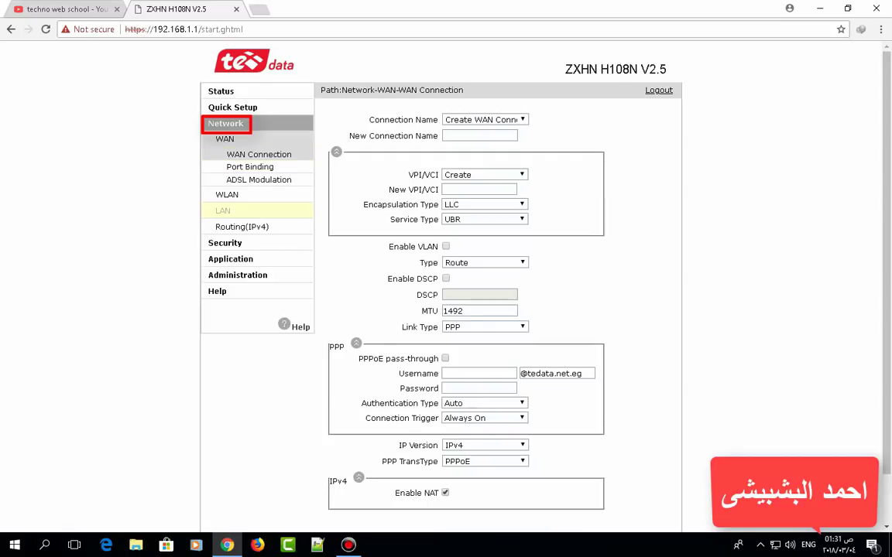
{"action": "left_click", "coordinate": [227, 194]}
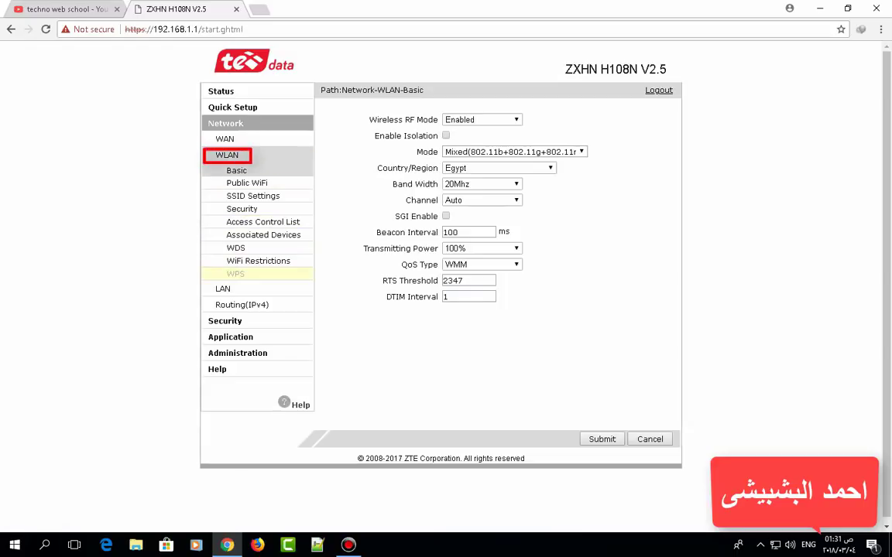
{"action": "left_click", "coordinate": [235, 274]}
Step: Switch WPS Mode to PBC, then set it back to Disabled
{"action": "left_click", "coordinate": [522, 156]}
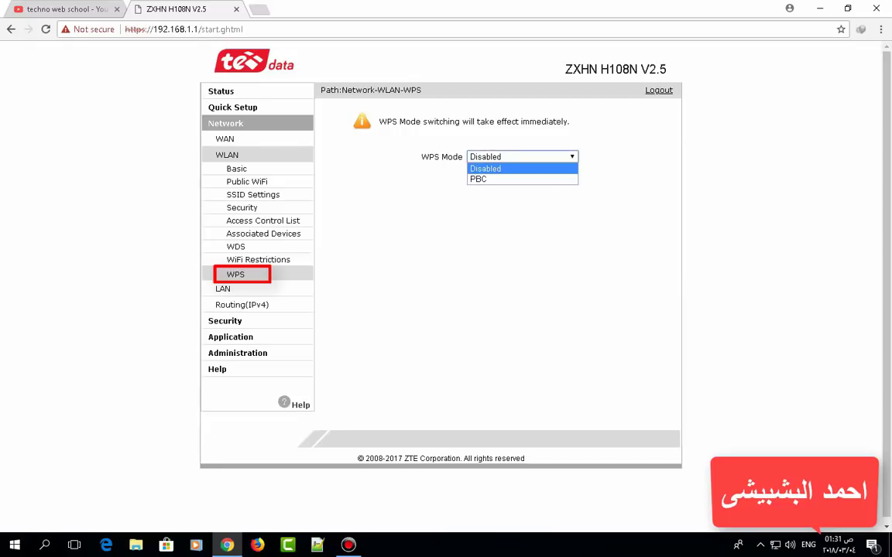
{"action": "left_click", "coordinate": [478, 179]}
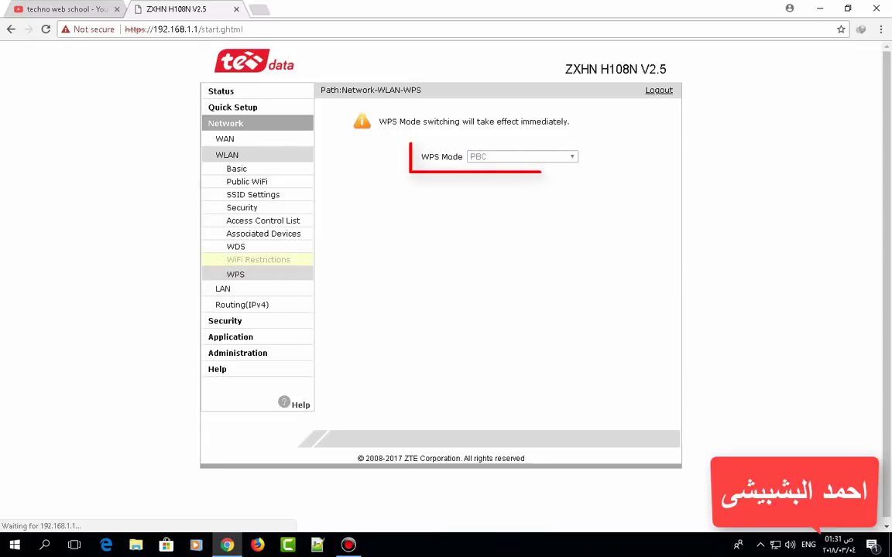
{"action": "left_click", "coordinate": [522, 157]}
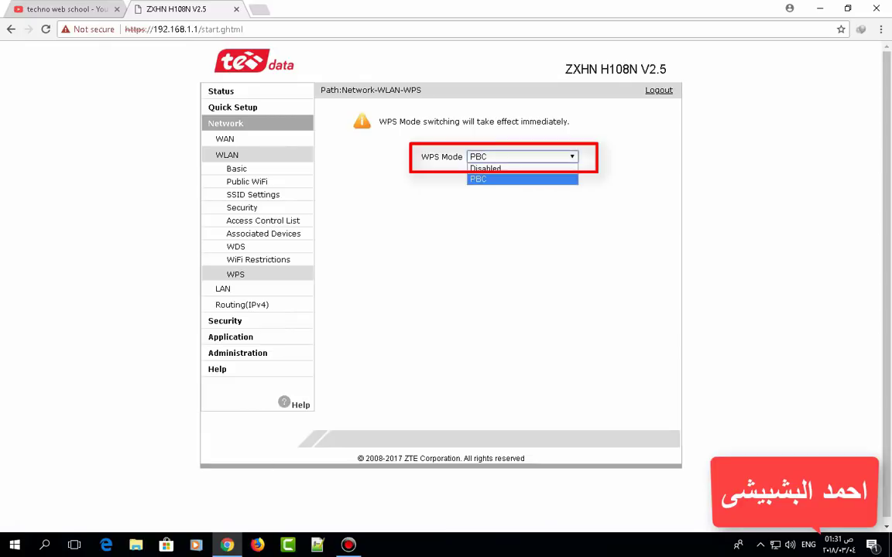
{"action": "left_click", "coordinate": [485, 168]}
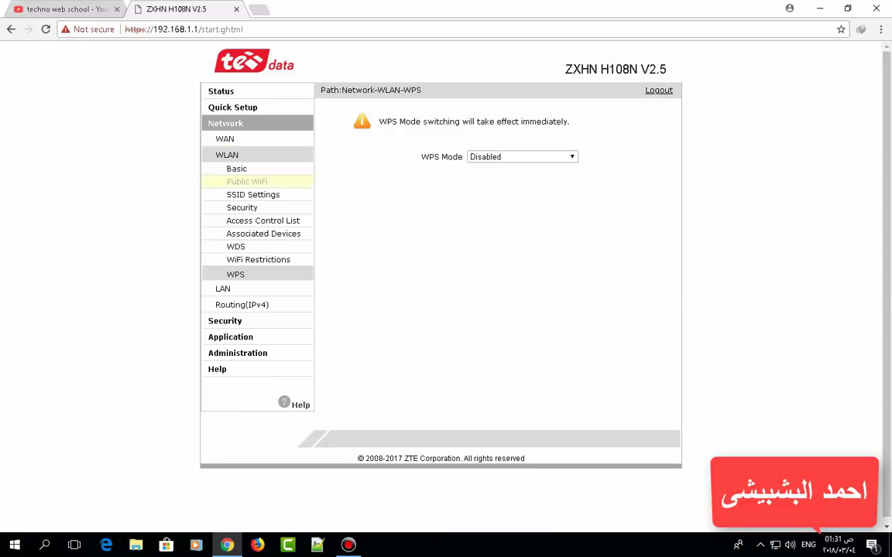
Step: Check WLAN Security shows WPA2-PSK with TKIP+AES, then return to the YouTube tab
{"action": "left_click", "coordinate": [242, 208]}
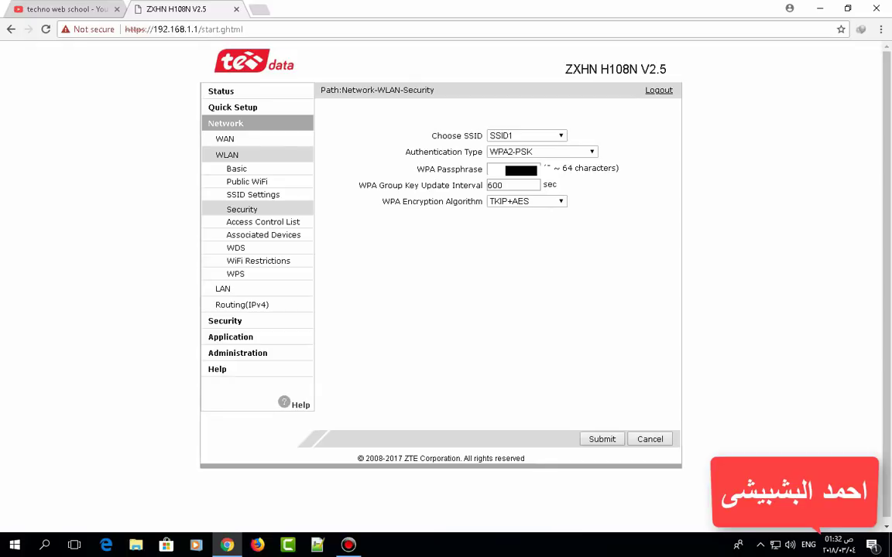
{"action": "left_click", "coordinate": [66, 9]}
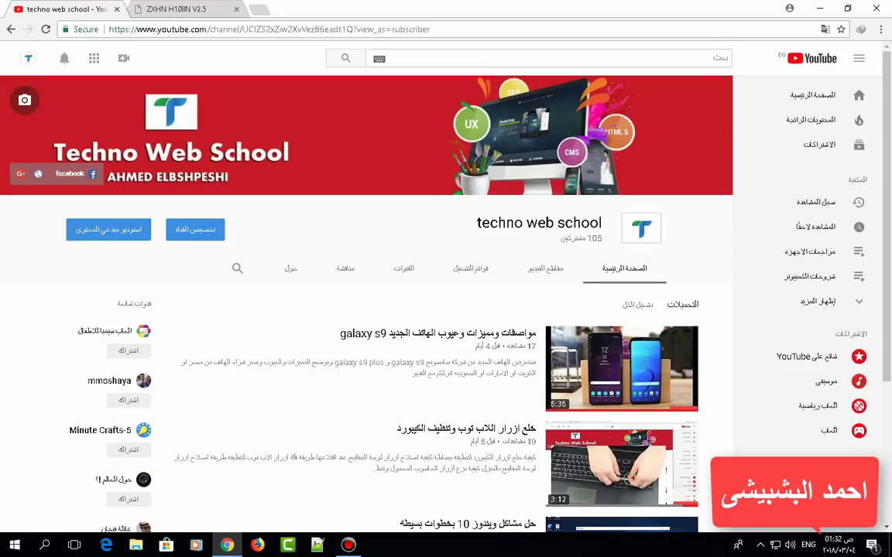